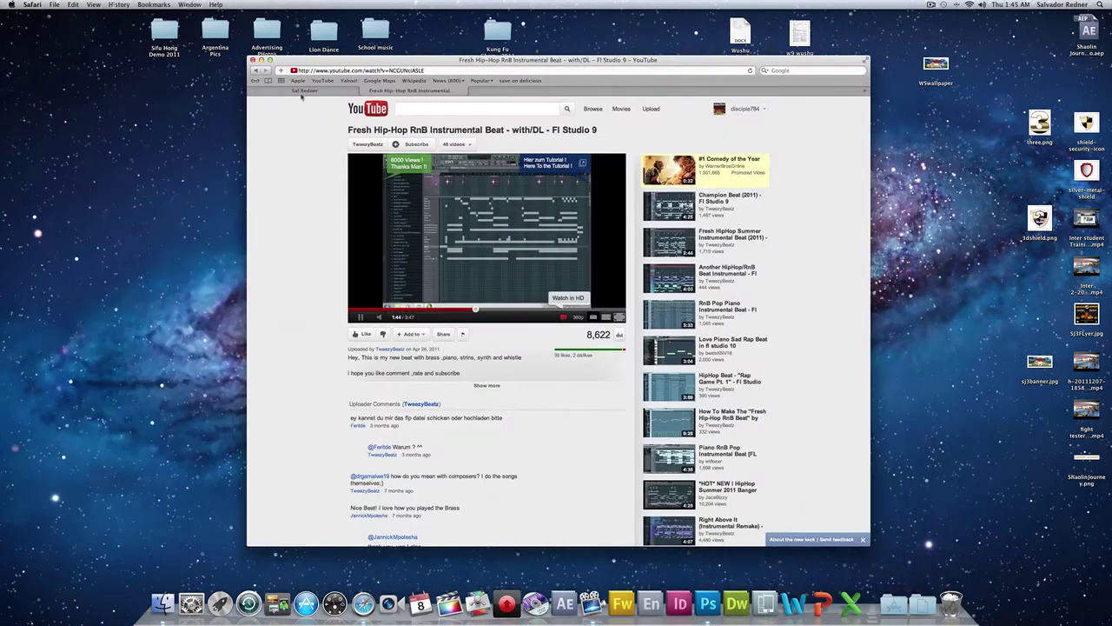
Step: Dismiss the Shaolin Journey title preview to return to the Facebook profile page
{"action": "left_click", "coordinate": [302, 91]}
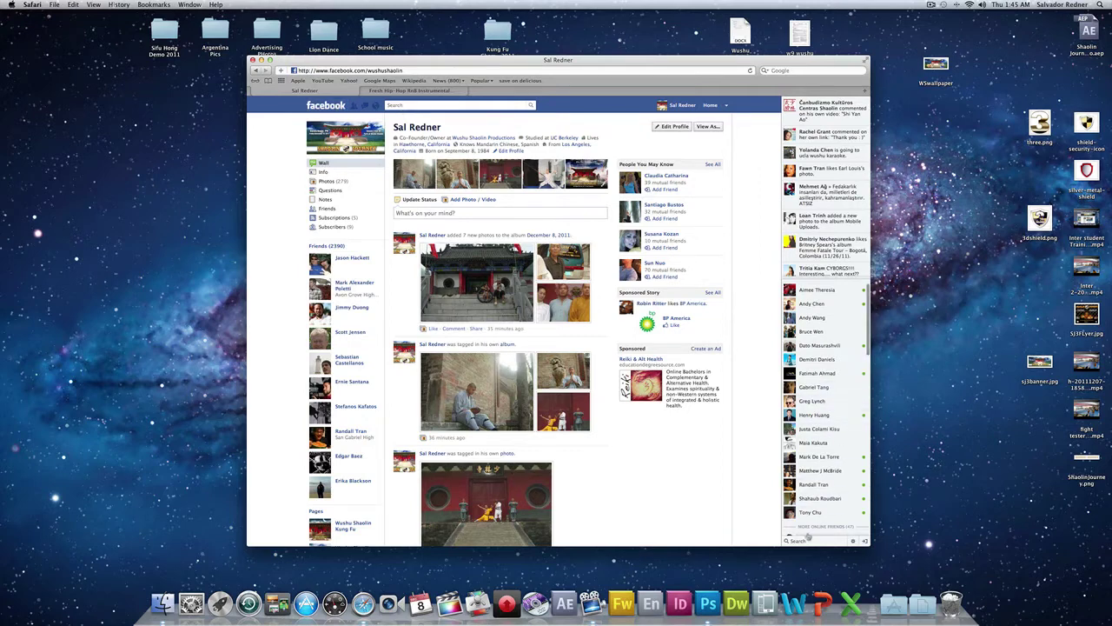
Step: Launch Adobe After Effects from the Dock
{"action": "right_click", "coordinate": [651, 604]}
{"action": "left_click", "coordinate": [564, 601]}
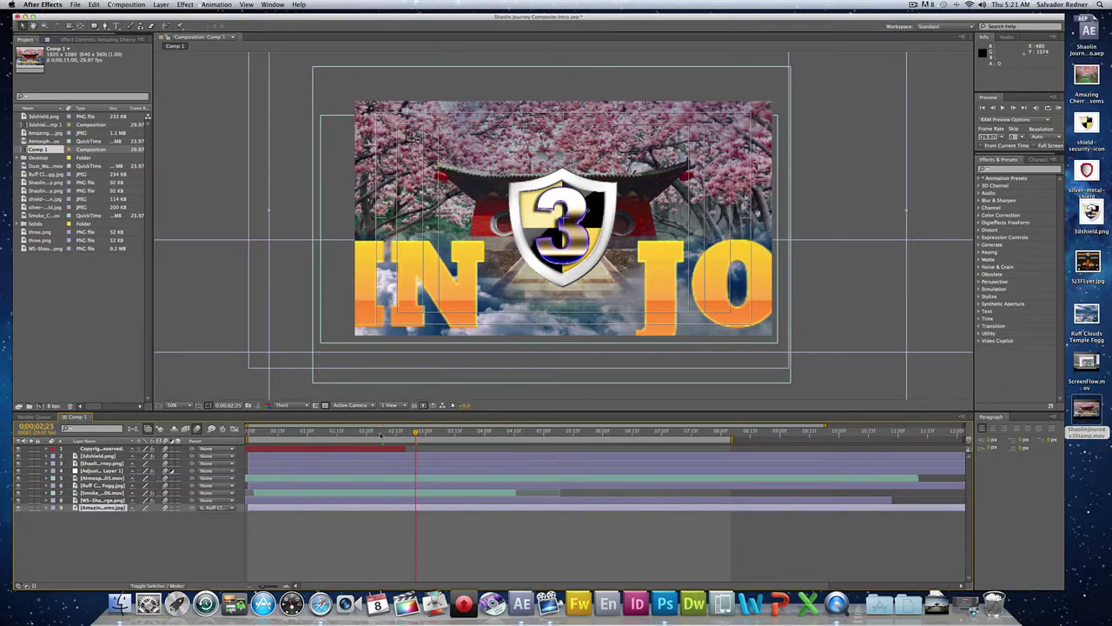
Step: Rewind to the first frame and flash the SHAOLIN JOURNEY title and 3D shield layers off and on
{"action": "mouse_move", "coordinate": [380, 437]}
{"action": "left_mouse_down"}
{"action": "mouse_move", "coordinate": [247, 438]}
{"action": "mouse_move", "coordinate": [481, 449]}
{"action": "mouse_move", "coordinate": [380, 448]}
{"action": "mouse_move", "coordinate": [469, 446]}
{"action": "left_mouse_up"}
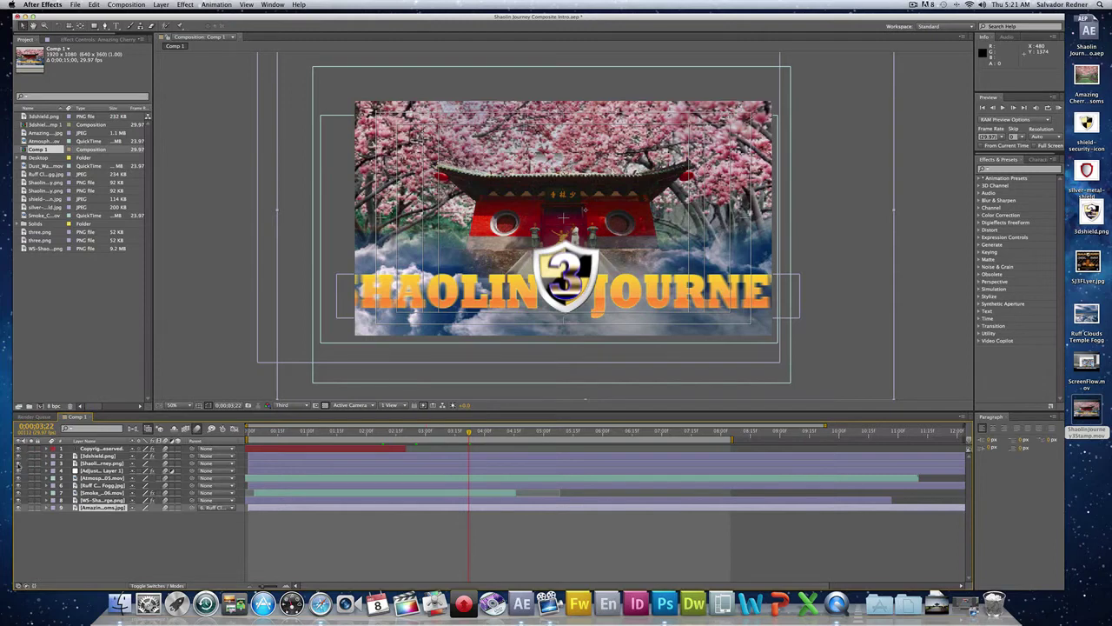
{"action": "left_click", "coordinate": [18, 463]}
{"action": "left_click", "coordinate": [18, 464]}
{"action": "left_click", "coordinate": [18, 455]}
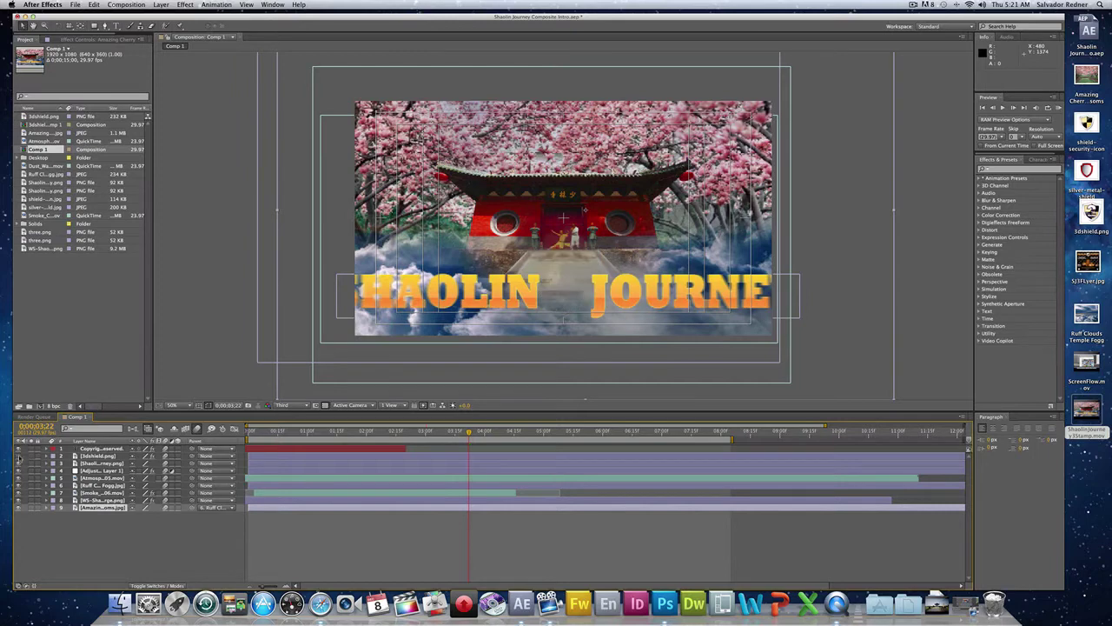
{"action": "left_click", "coordinate": [18, 455]}
{"action": "left_click", "coordinate": [18, 455]}
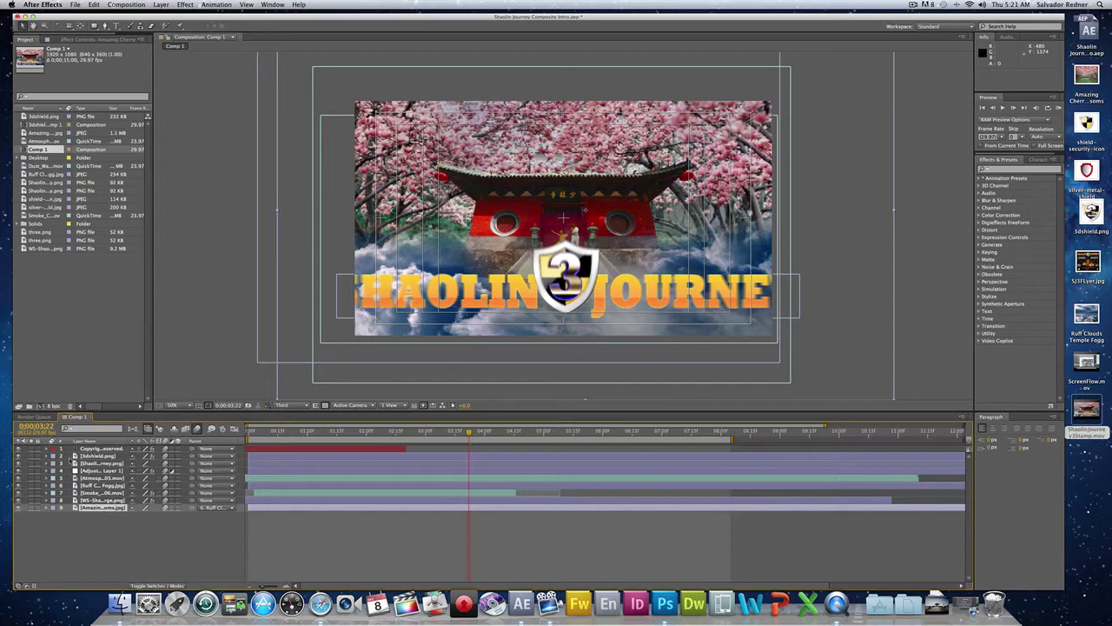
{"action": "left_click", "coordinate": [18, 455]}
{"action": "left_click", "coordinate": [52, 456]}
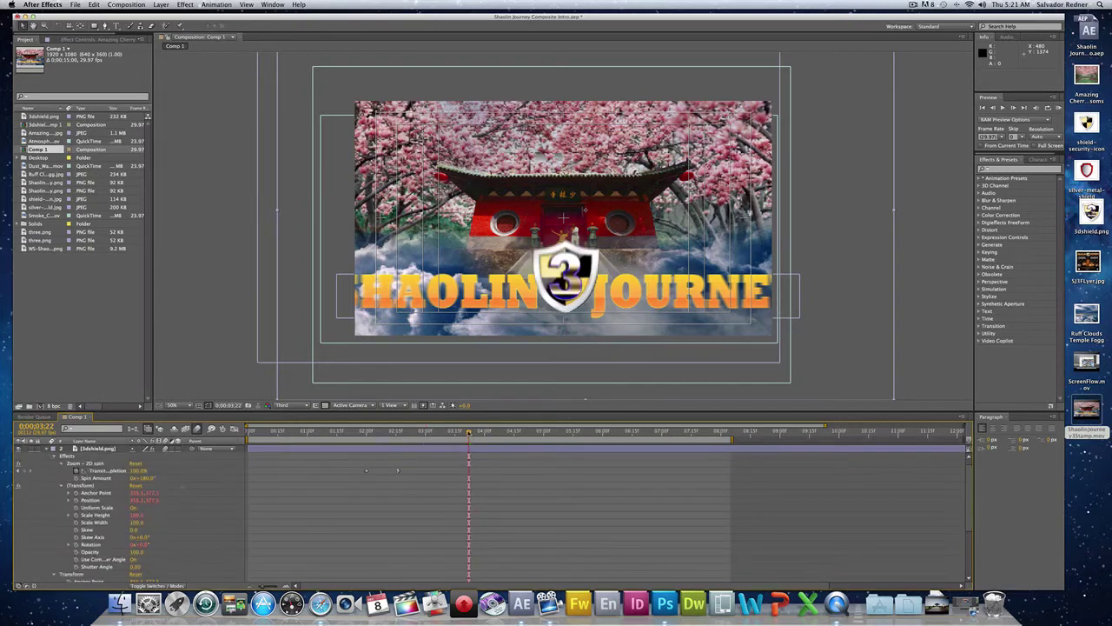
{"action": "mouse_move", "coordinate": [468, 431]}
{"action": "left_mouse_down"}
{"action": "mouse_move", "coordinate": [349, 434]}
{"action": "mouse_move", "coordinate": [437, 434]}
{"action": "mouse_move", "coordinate": [443, 419]}
{"action": "mouse_move", "coordinate": [484, 414]}
{"action": "mouse_move", "coordinate": [392, 416]}
{"action": "left_mouse_up"}
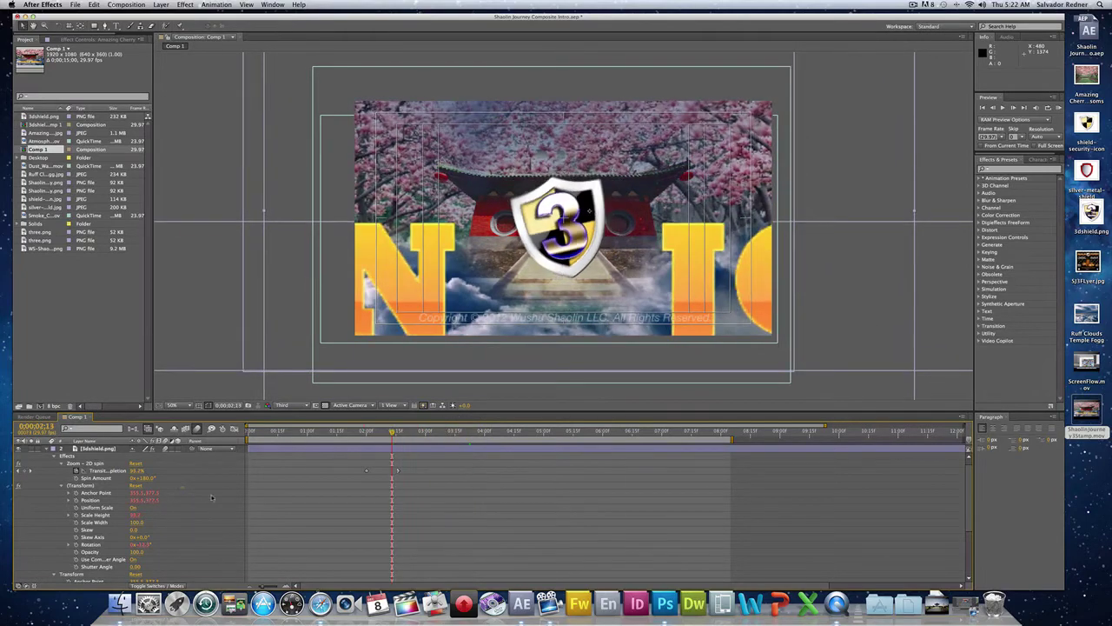
{"action": "scroll", "coordinate": [261, 502], "scroll_direction": "down", "scroll_amount": 5}
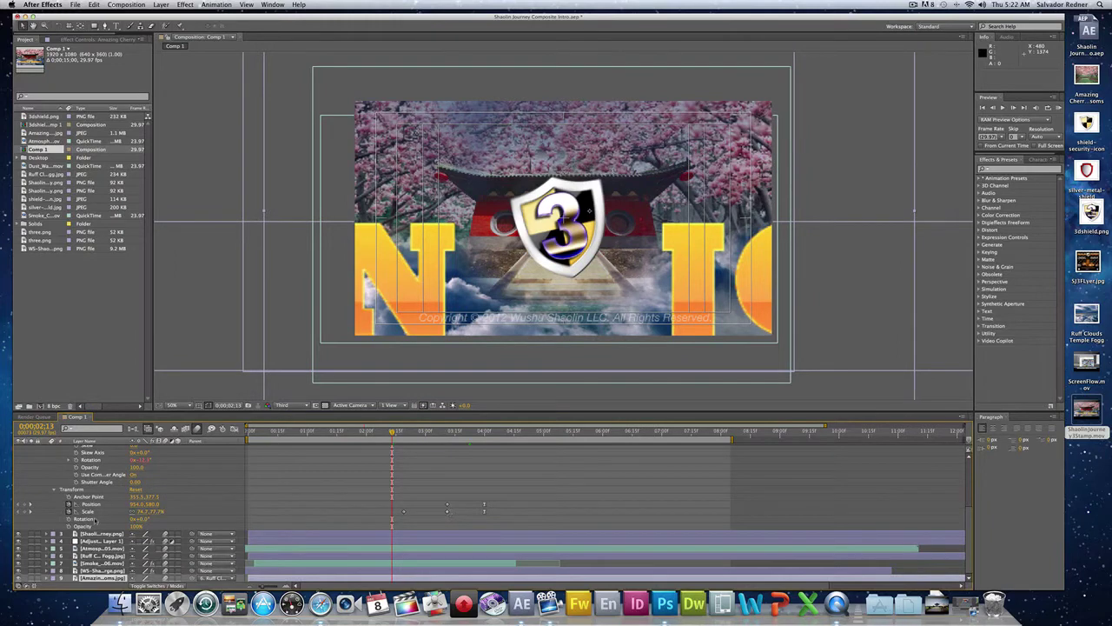
{"action": "scroll", "coordinate": [400, 507], "scroll_direction": "up", "scroll_amount": 5}
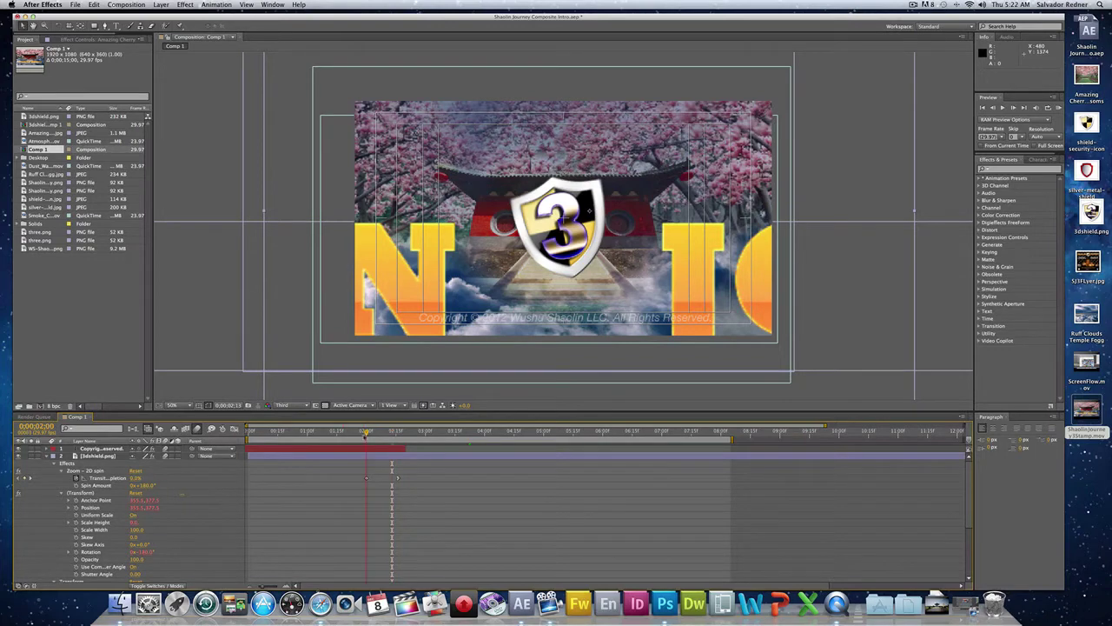
{"action": "mouse_move", "coordinate": [366, 432]}
{"action": "left_mouse_down"}
{"action": "mouse_move", "coordinate": [419, 438]}
{"action": "mouse_move", "coordinate": [407, 437]}
{"action": "left_mouse_up"}
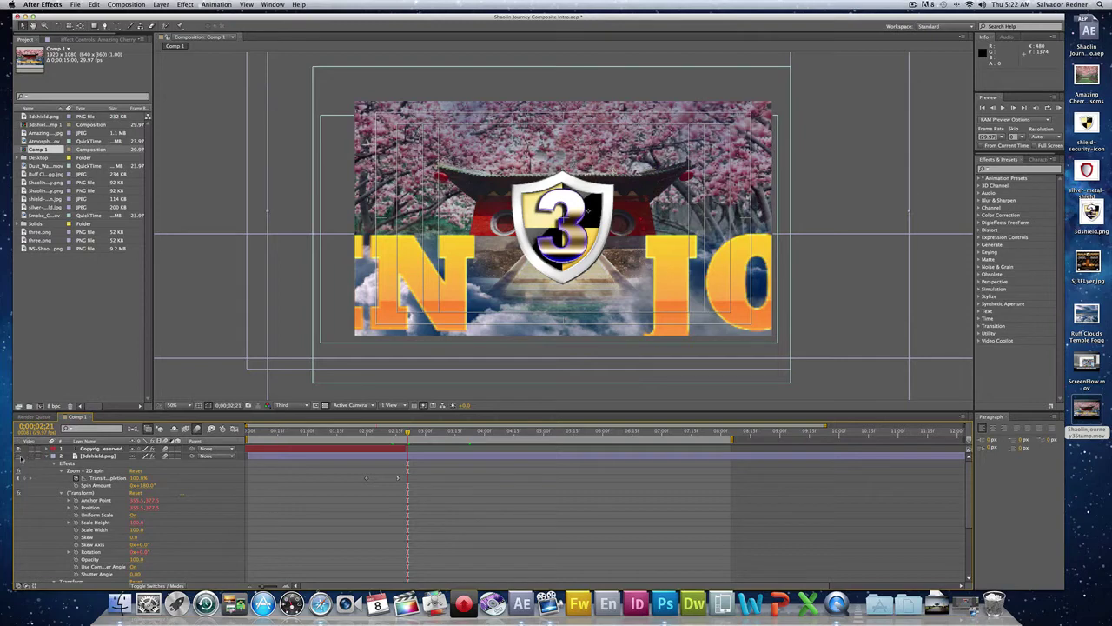
{"action": "left_click", "coordinate": [20, 456]}
{"action": "left_click", "coordinate": [52, 456]}
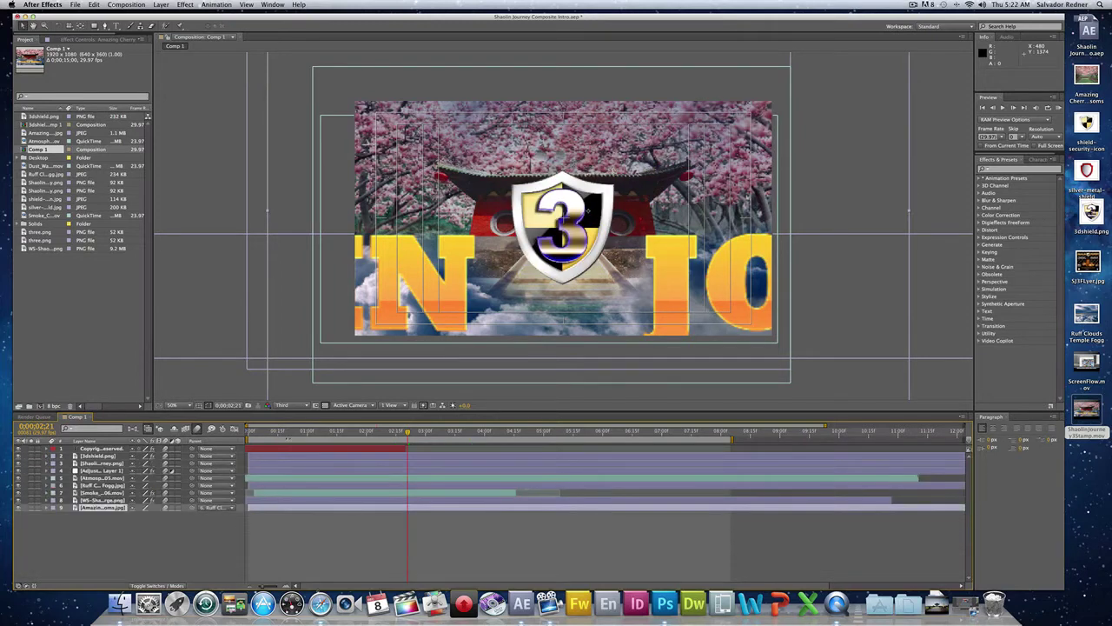
{"action": "mouse_move", "coordinate": [407, 432]}
{"action": "left_mouse_down"}
{"action": "mouse_move", "coordinate": [345, 432]}
{"action": "mouse_move", "coordinate": [392, 432]}
{"action": "mouse_move", "coordinate": [377, 439]}
{"action": "left_mouse_up"}
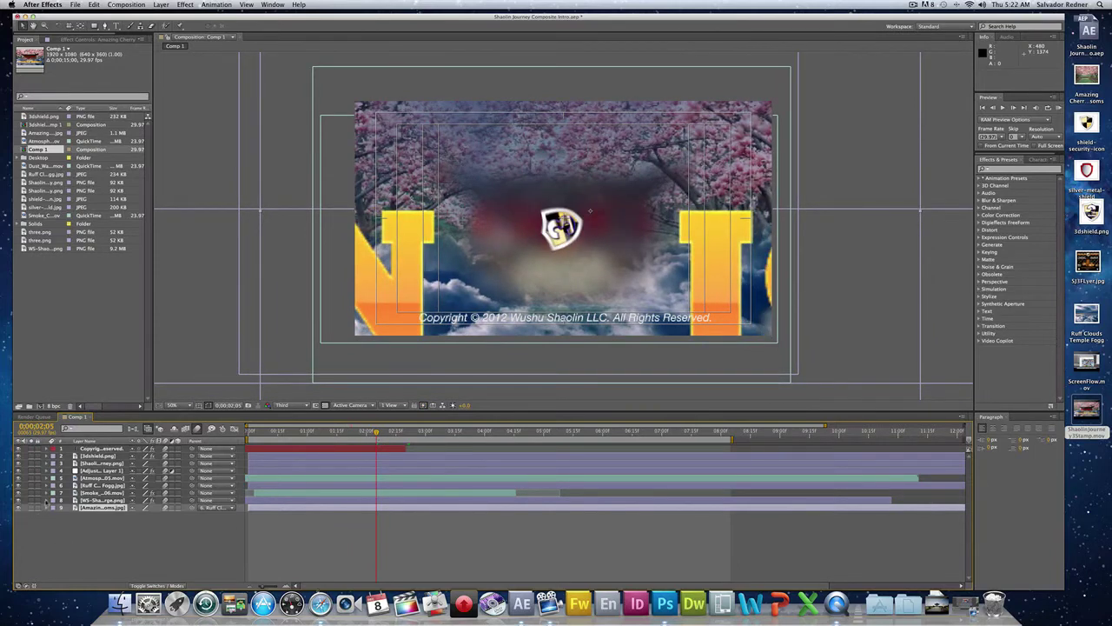
{"action": "left_click", "coordinate": [46, 500]}
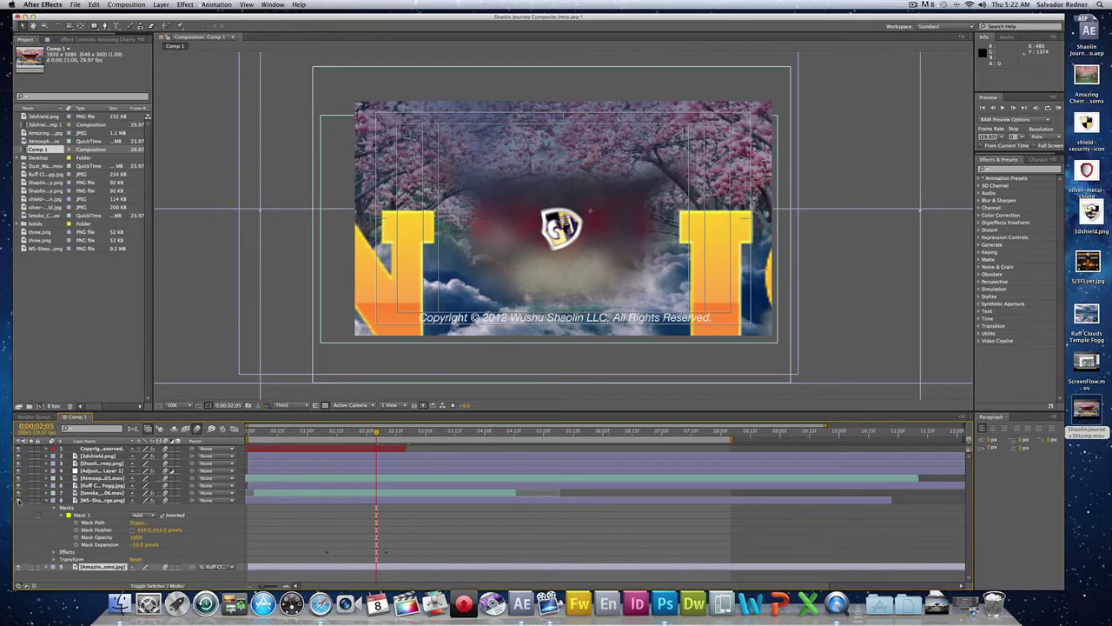
{"action": "left_click", "coordinate": [18, 502]}
{"action": "left_click", "coordinate": [18, 502]}
{"action": "left_click", "coordinate": [19, 501]}
{"action": "left_click", "coordinate": [50, 501]}
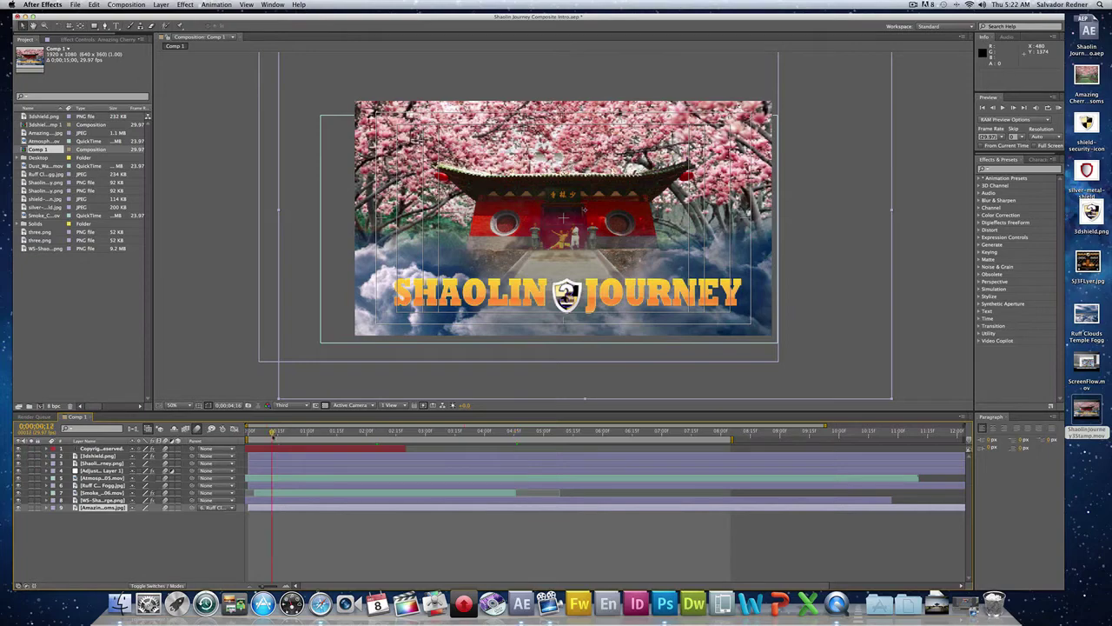
{"action": "left_click_drag", "start_coordinate": [365, 445], "coordinate": [702, 437]}
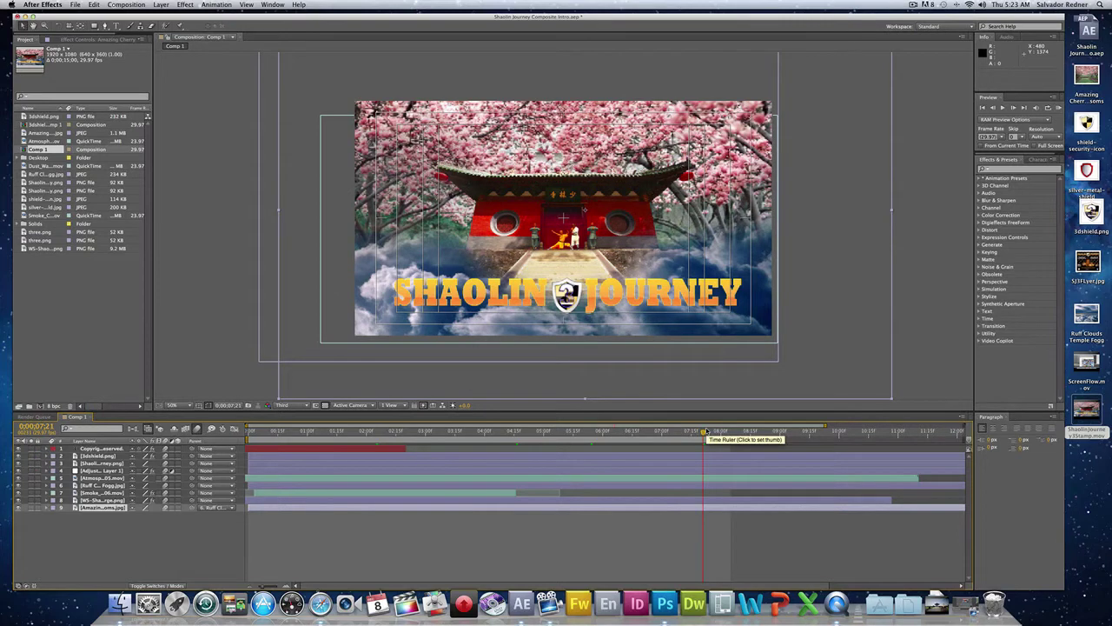
{"action": "mouse_move", "coordinate": [705, 432]}
{"action": "left_mouse_down"}
{"action": "mouse_move", "coordinate": [617, 432]}
{"action": "mouse_move", "coordinate": [702, 432]}
{"action": "left_mouse_up"}
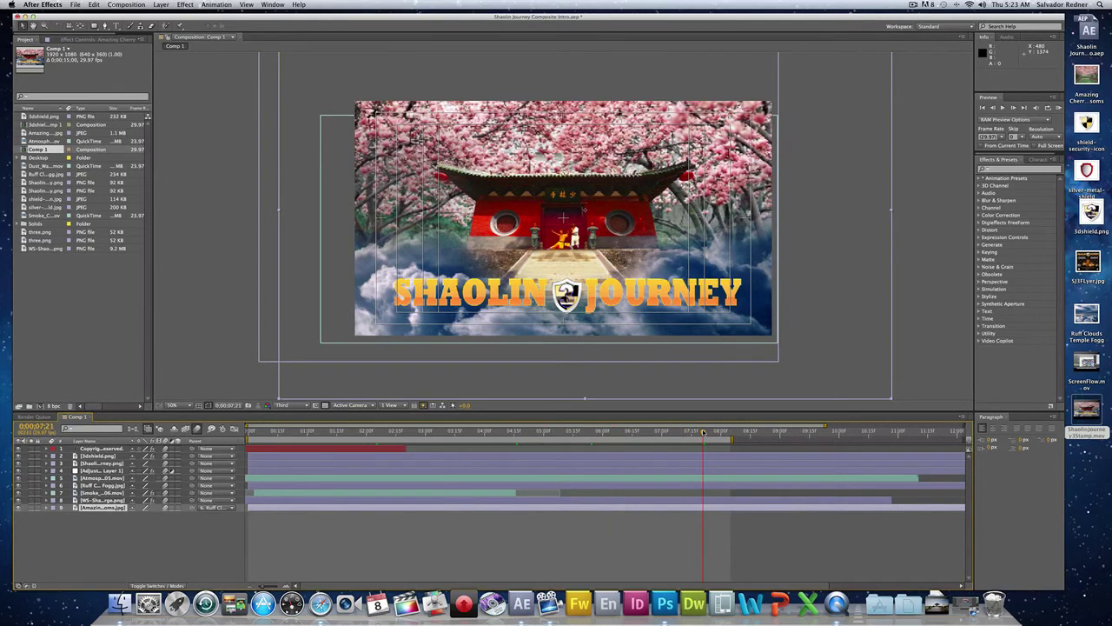